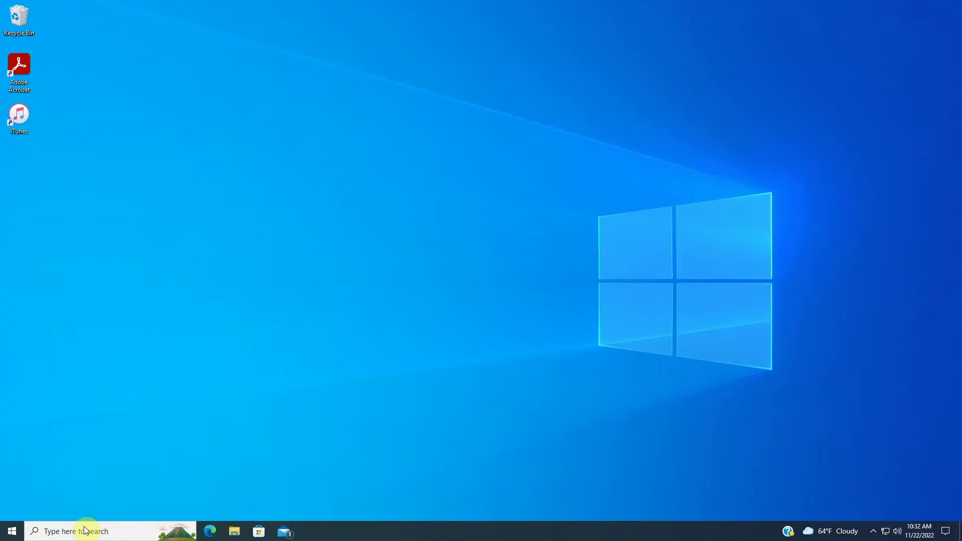
# Step: Open the Windows search panel from the taskbar search box
pyautogui.click(85, 530)
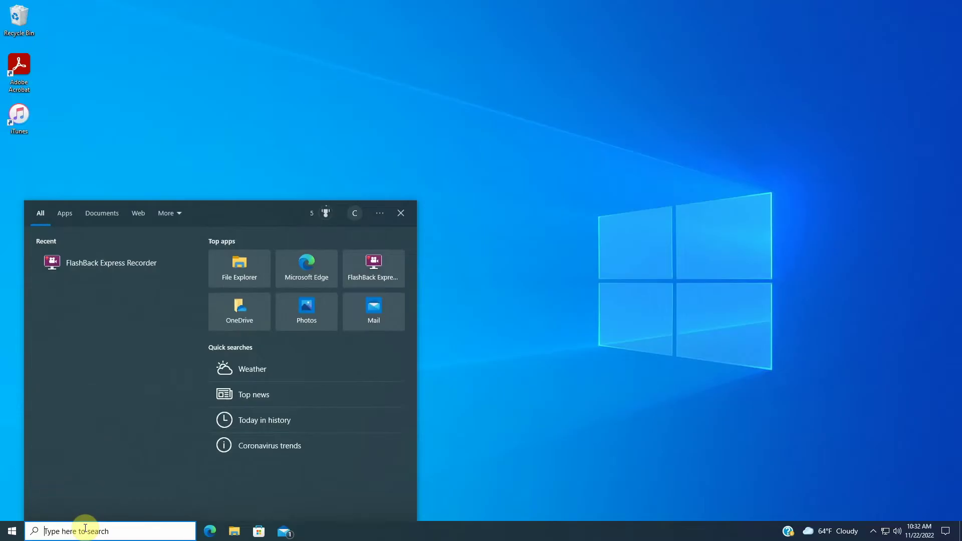
# Step: Search Windows for 'store' and launch Microsoft Store
pyautogui.write('m')
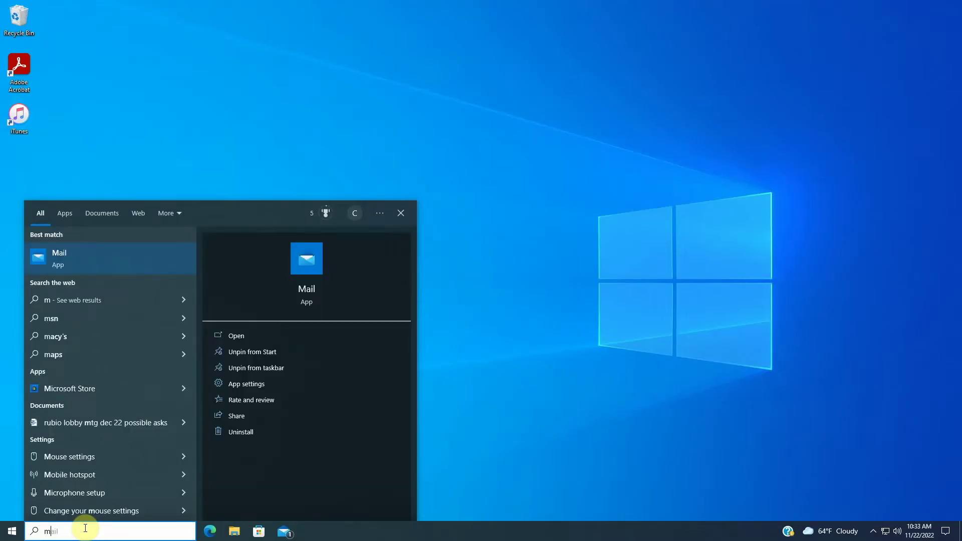
pyautogui.press('BackSpace')
pyautogui.write('store')
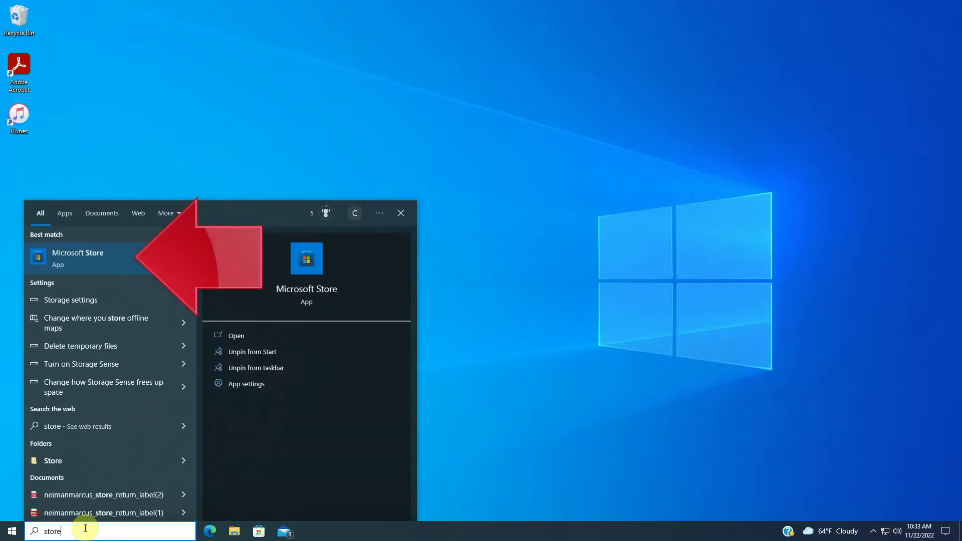
pyautogui.click(113, 260)
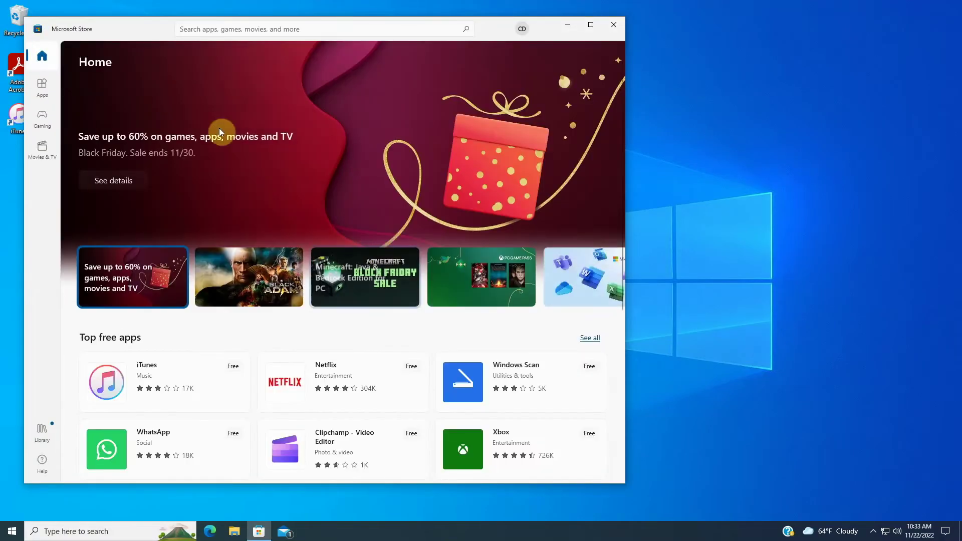
# Step: Search the Store for 'icloud', install the iCloud app, and open it
pyautogui.click(216, 29)
pyautogui.write('ic')
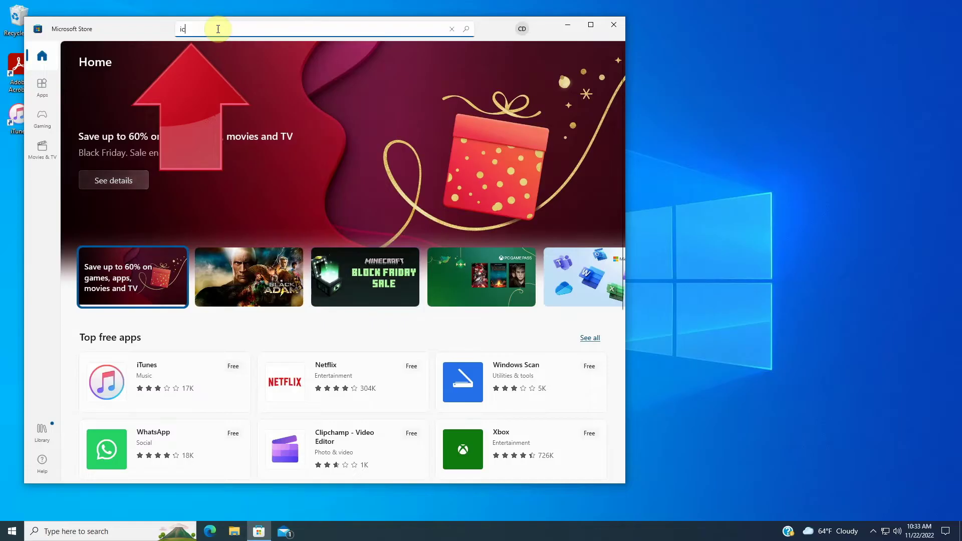
pyautogui.write('loud')
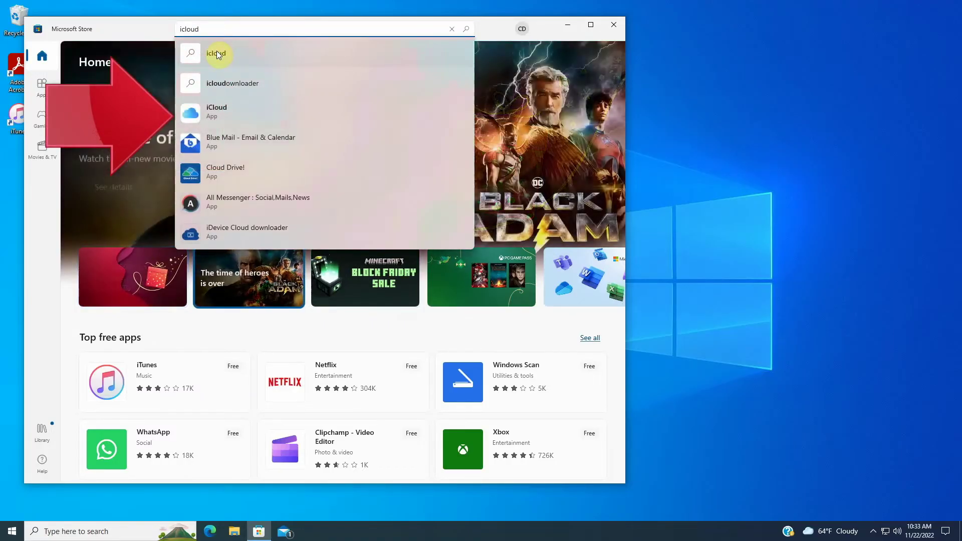
pyautogui.click(220, 113)
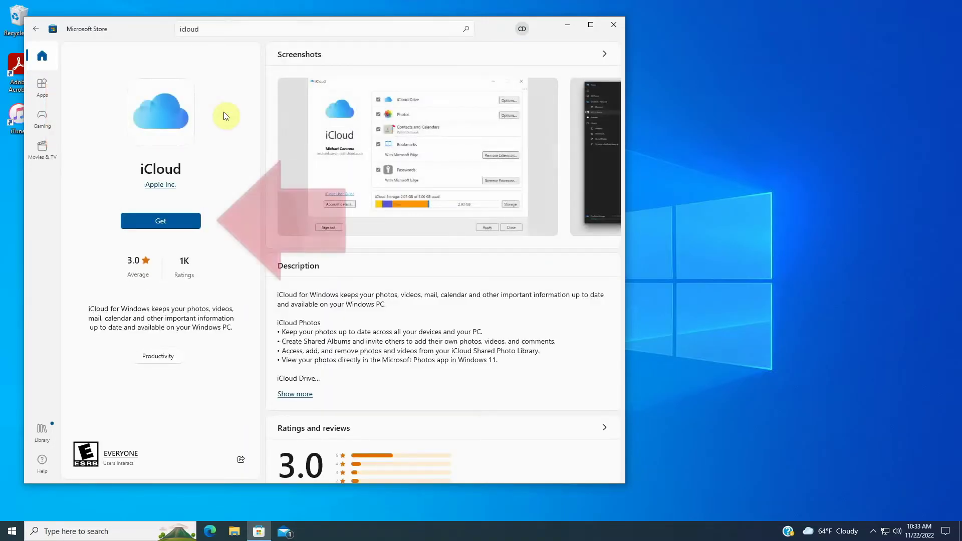
pyautogui.click(182, 225)
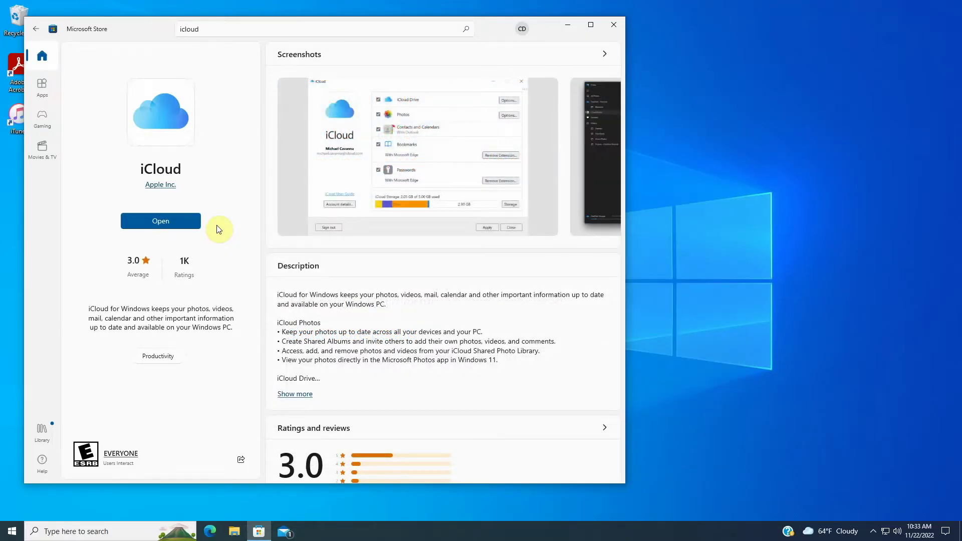
pyautogui.click(187, 225)
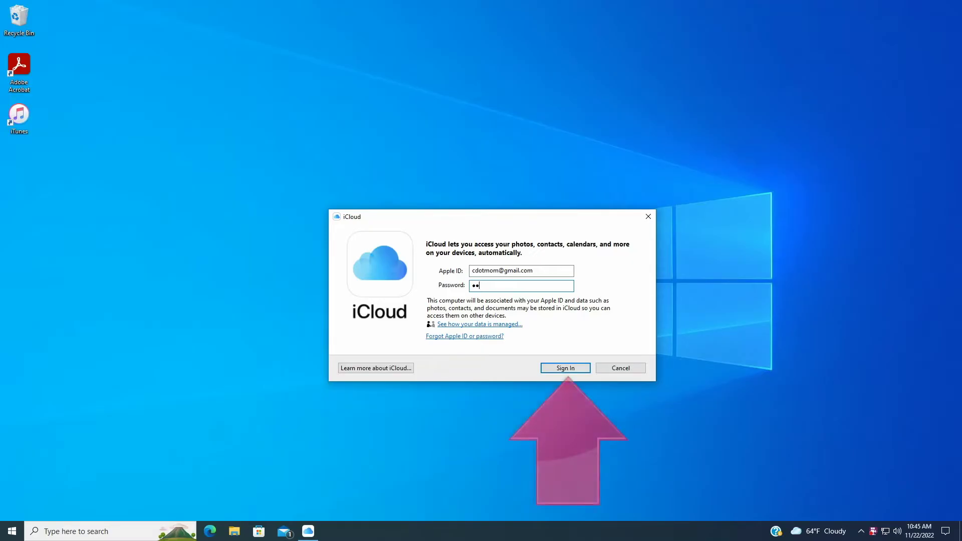
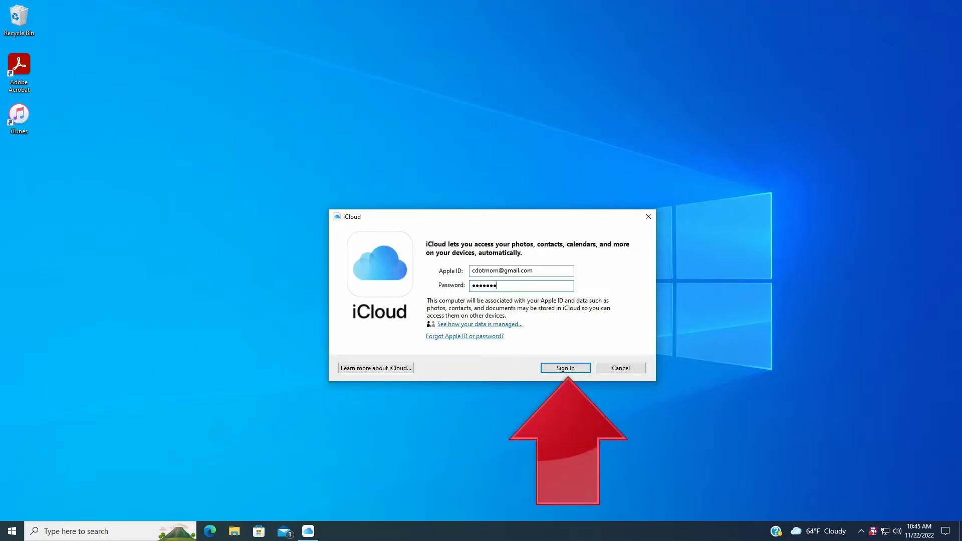
# Step: Sign in with the Apple ID password and enter the six-digit verification code
pyautogui.press('Return')
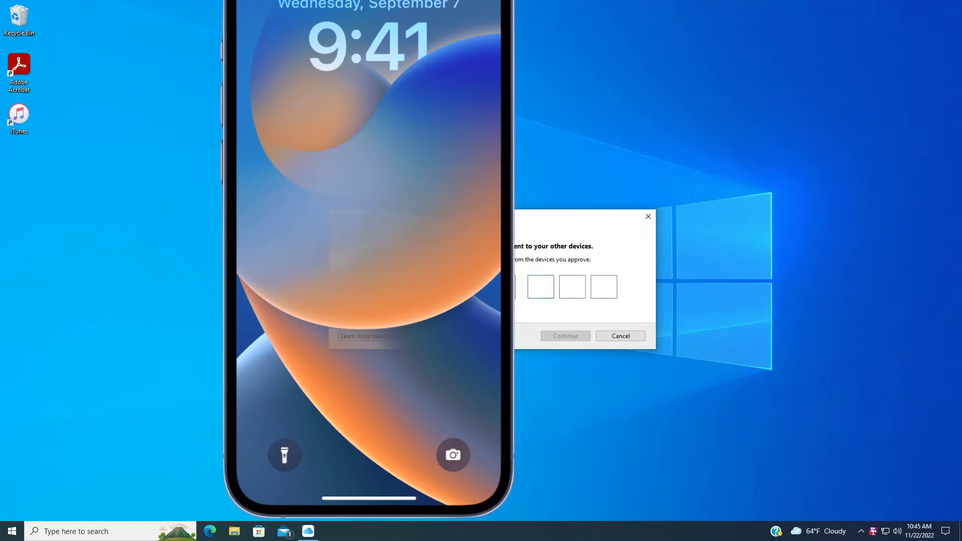
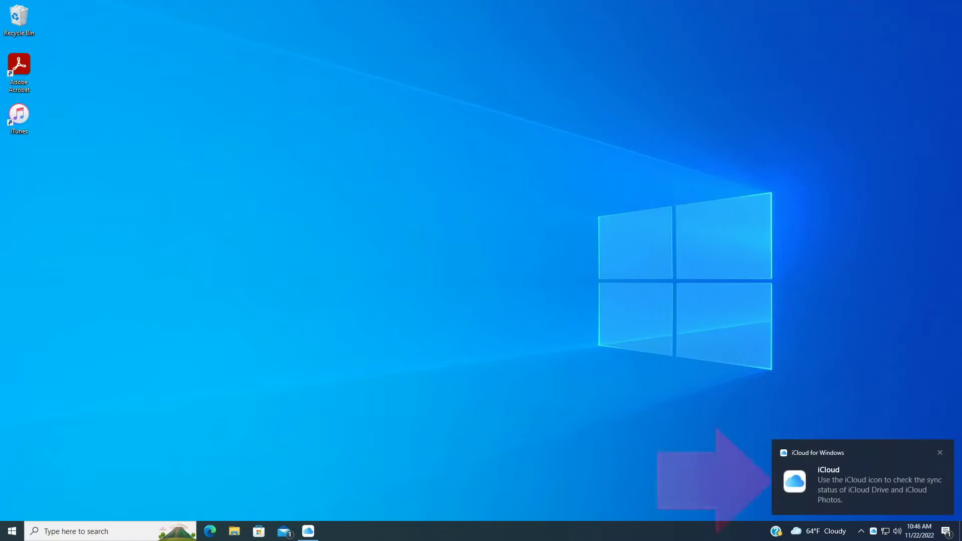
# Step: Drag the iCloud settings window toward the centre of the desktop
pyautogui.moveTo(333, 124); pyautogui.dragTo(472, 119)
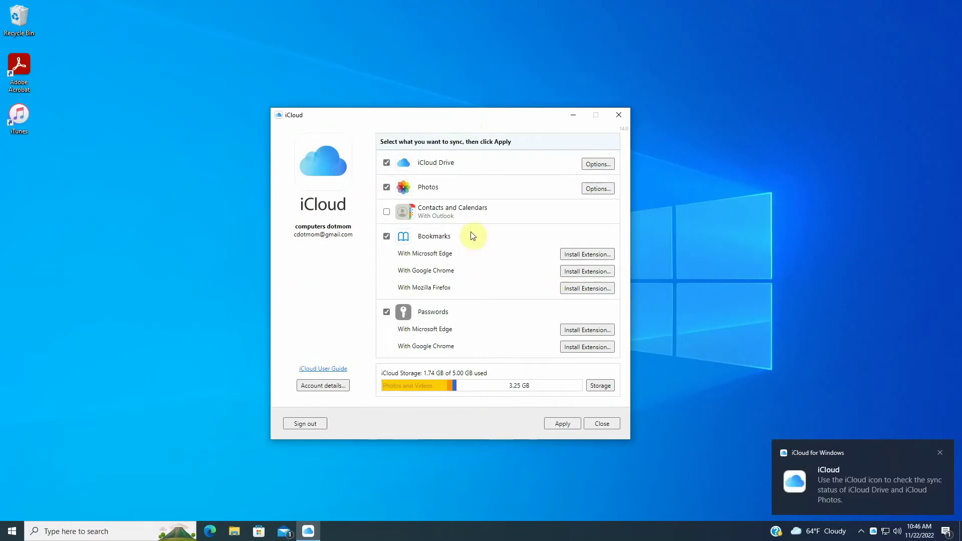
# Step: Uncheck iCloud Drive, Photos and Bookmarks, apply, decline diagnostics, and close the settings
pyautogui.click(386, 163)
pyautogui.click(386, 188)
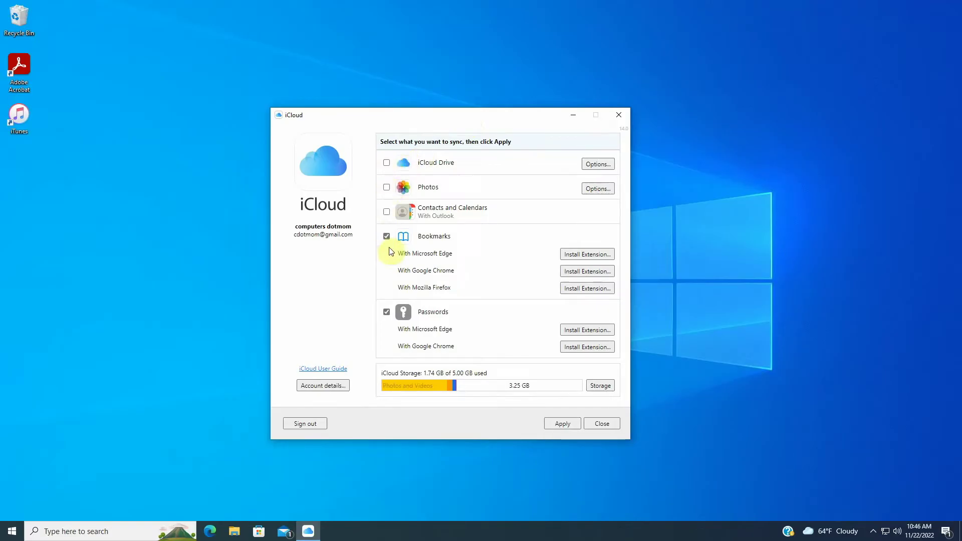
pyautogui.click(387, 237)
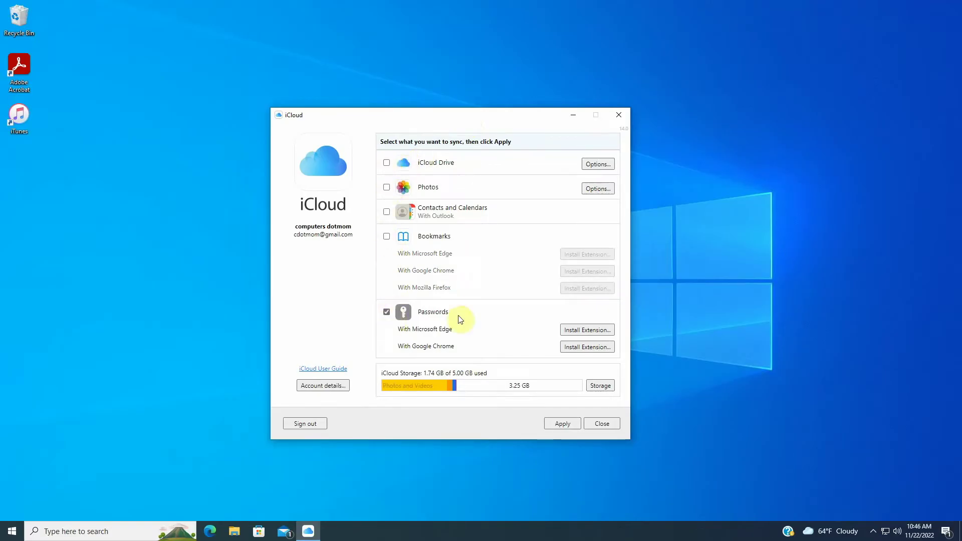
pyautogui.click(560, 422)
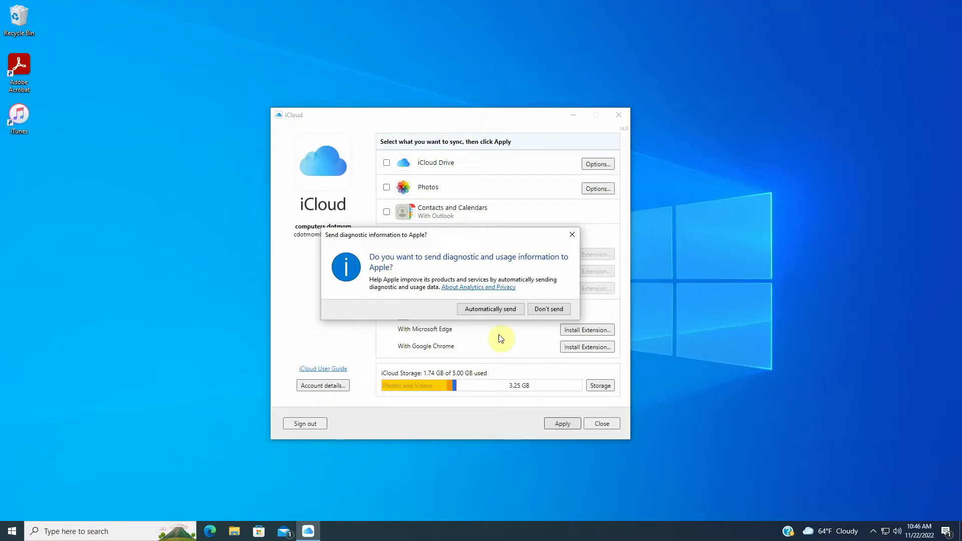
pyautogui.click(546, 309)
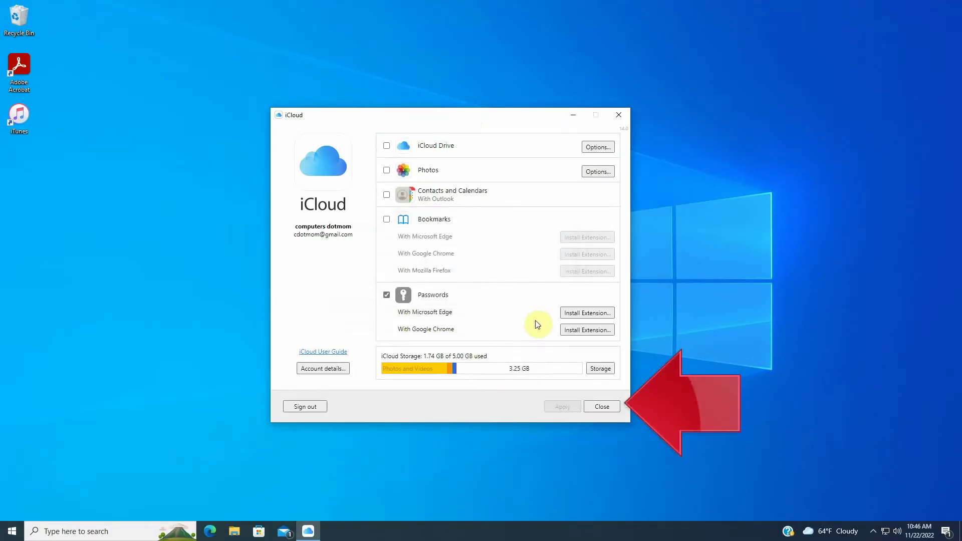
pyautogui.click(612, 408)
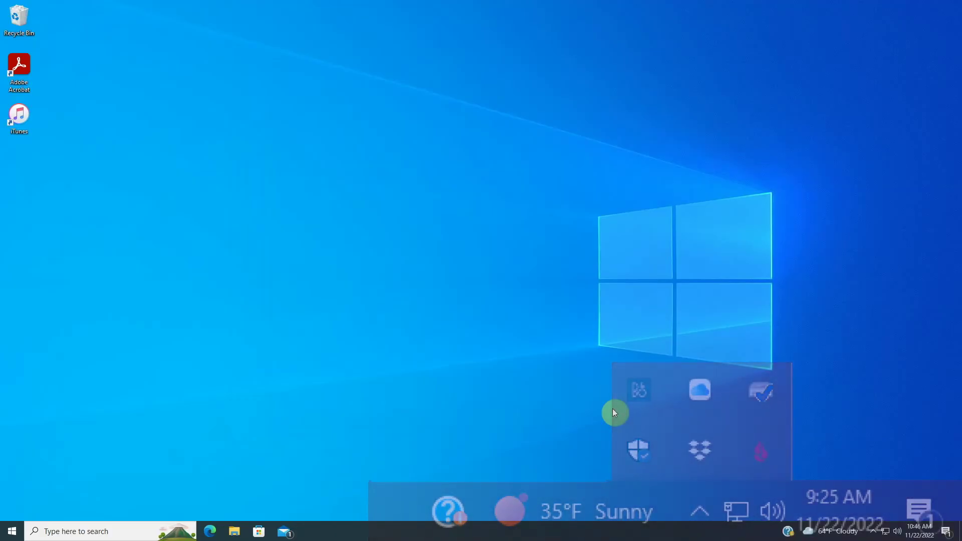
# Step: Launch iCloud Passwords from the iCloud tray icon's quick menu
pyautogui.click(873, 531)
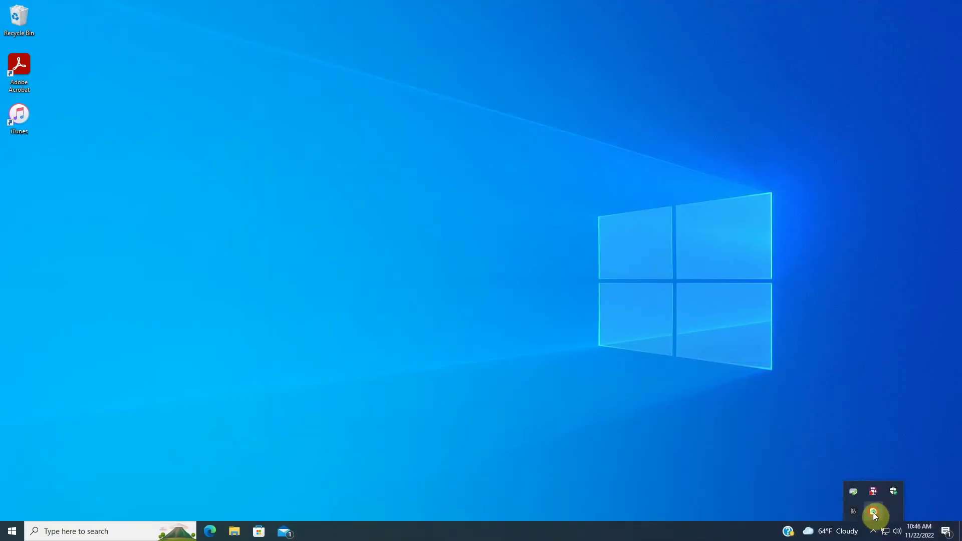
pyautogui.click(872, 512)
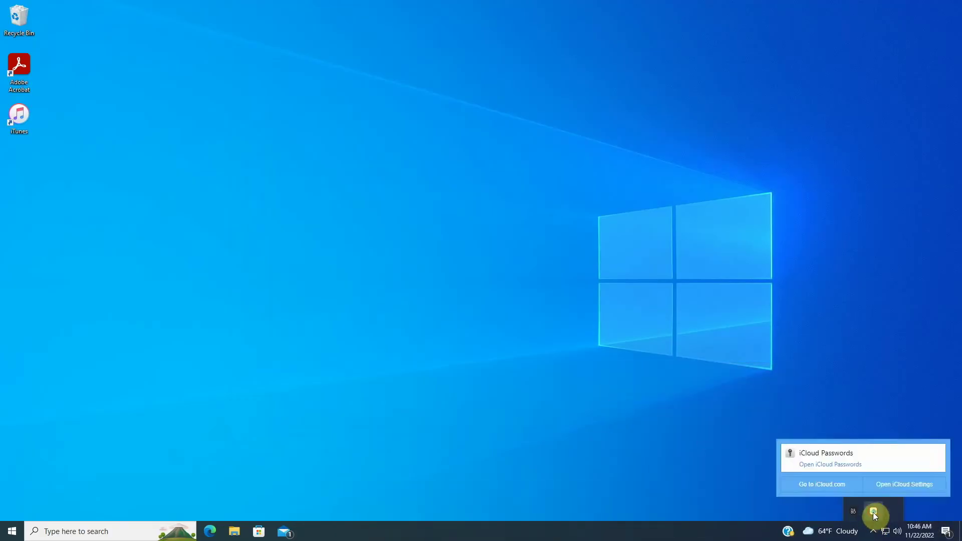
pyautogui.click(845, 467)
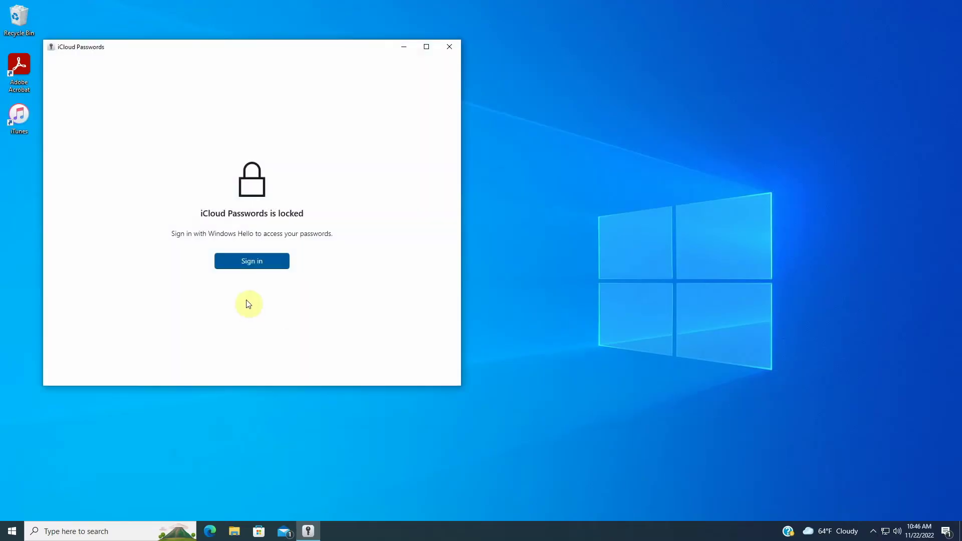
# Step: Unlock iCloud Passwords with the Windows Hello PIN and view the dropbox.com login
pyautogui.click(253, 260)
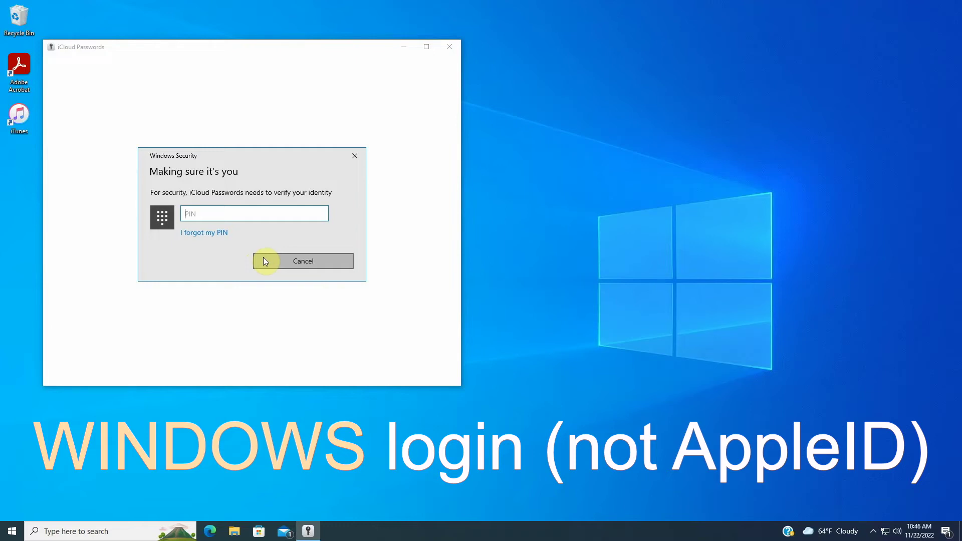
pyautogui.write('****')
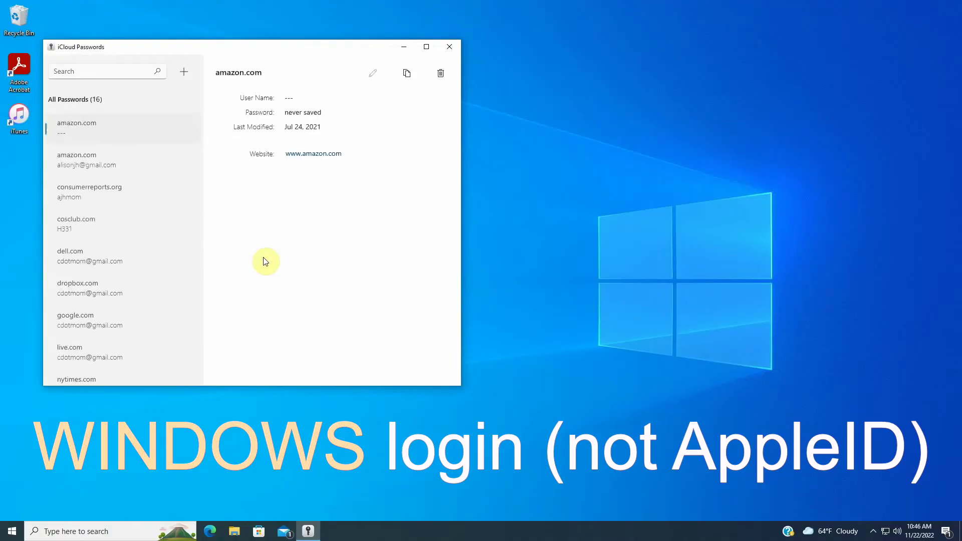
pyautogui.click(91, 72)
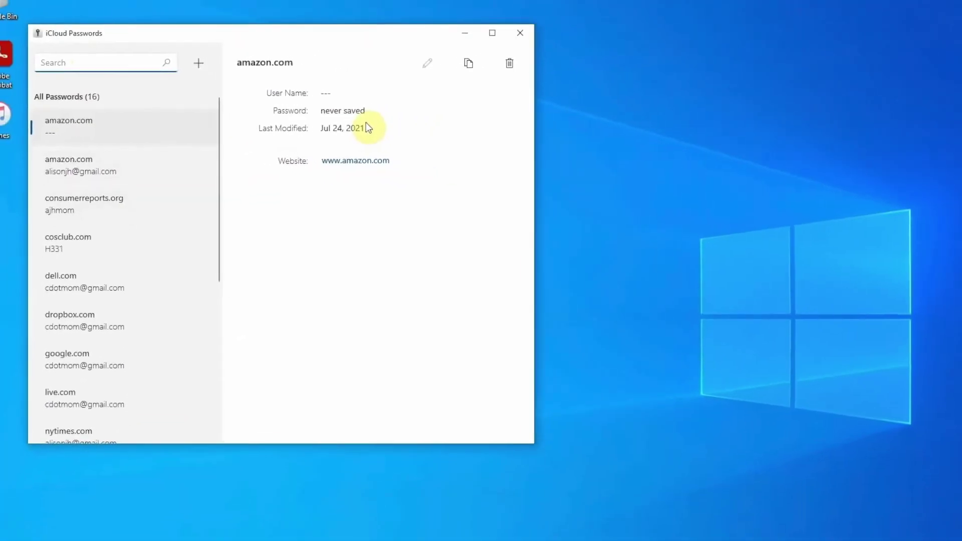
pyautogui.click(85, 321)
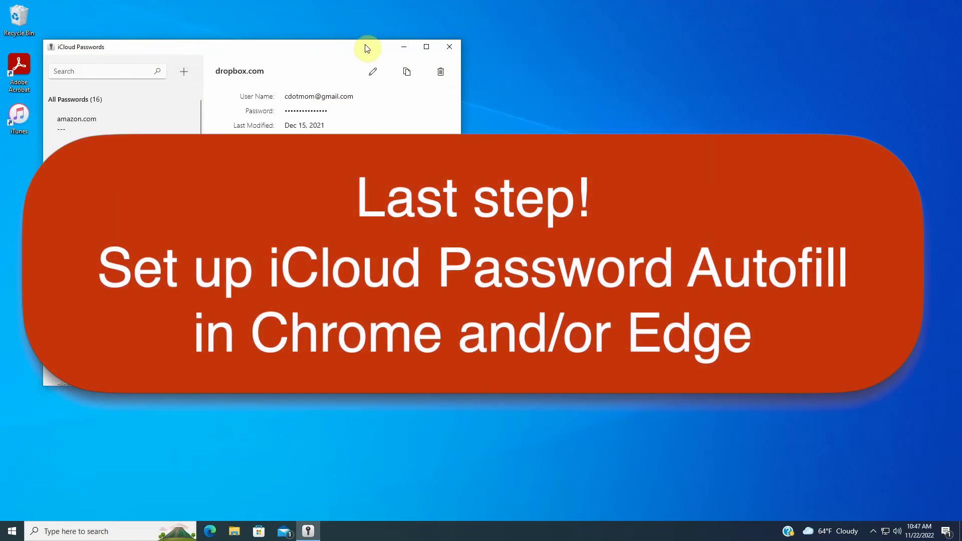
# Step: Close the iCloud Passwords window
pyautogui.click(449, 46)
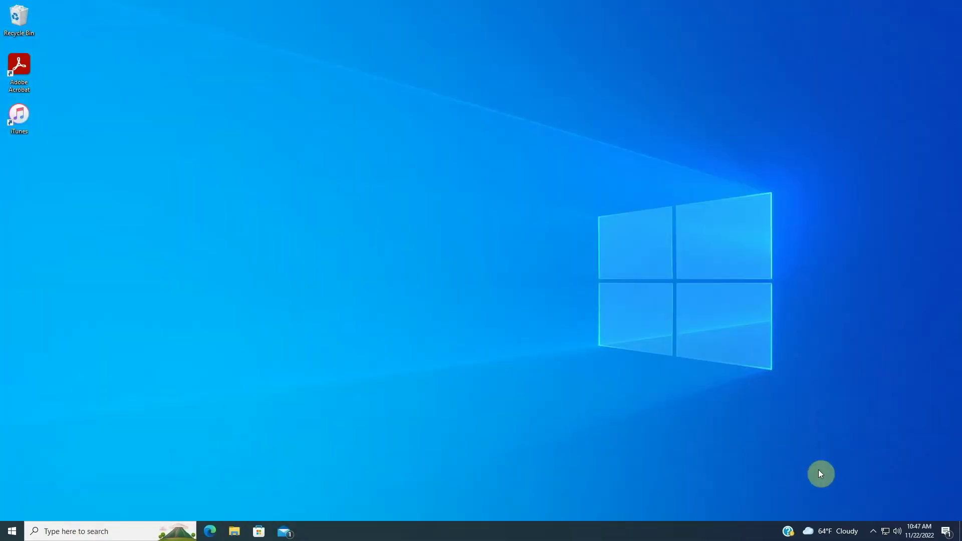
# Step: Open iCloud Settings from the iCloud tray icon's quick menu
pyautogui.click(873, 531)
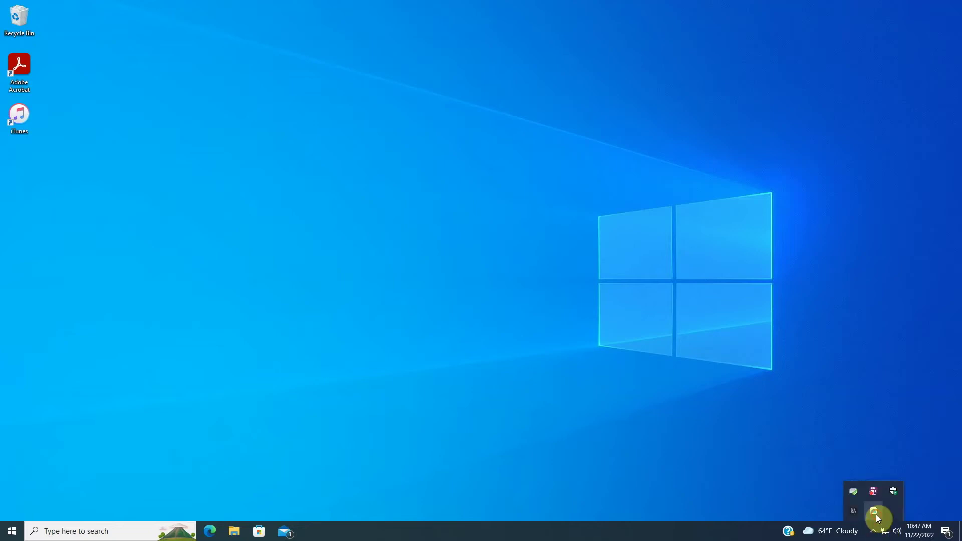
pyautogui.click(876, 515)
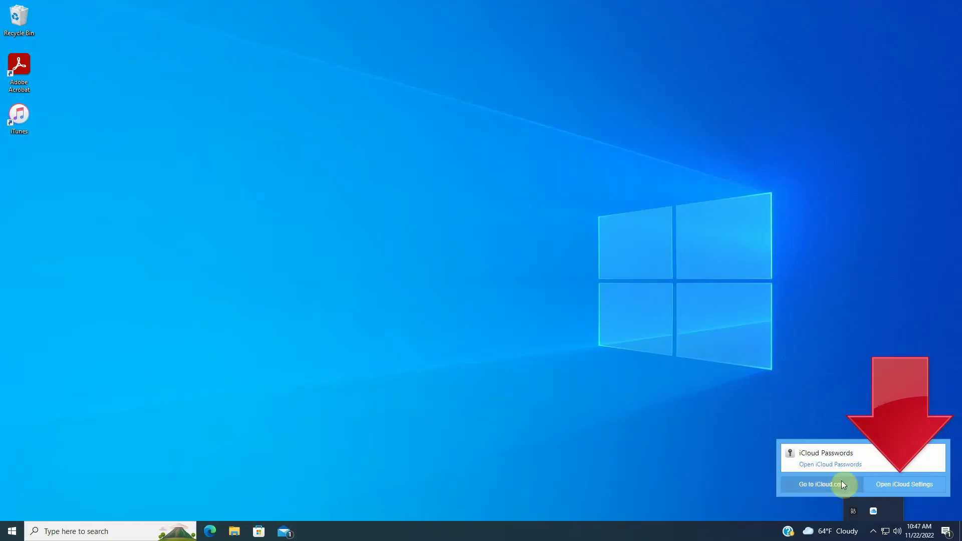
pyautogui.click(899, 484)
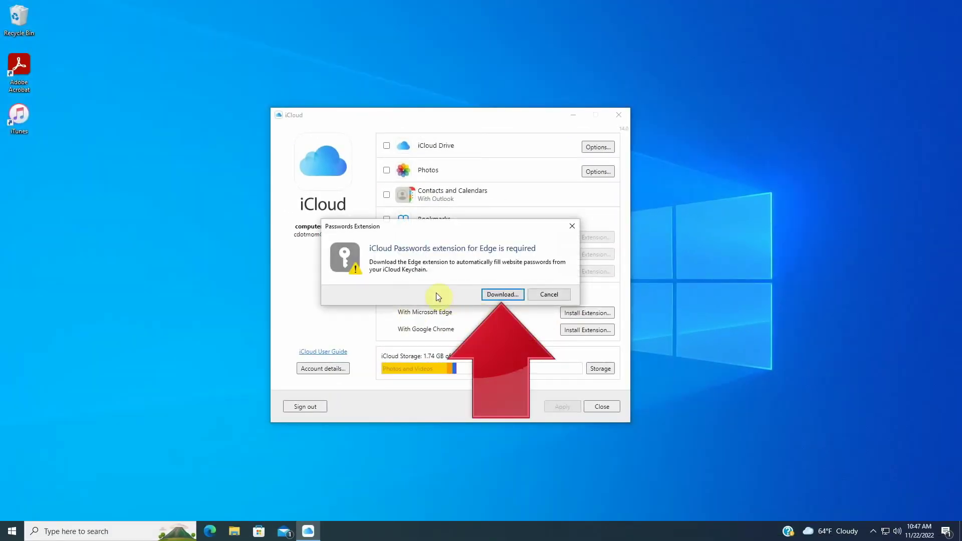
# Step: Add iCloud Passwords to Edge and enable AutoFill by entering the iCloud for Windows verification code
pyautogui.click(509, 295)
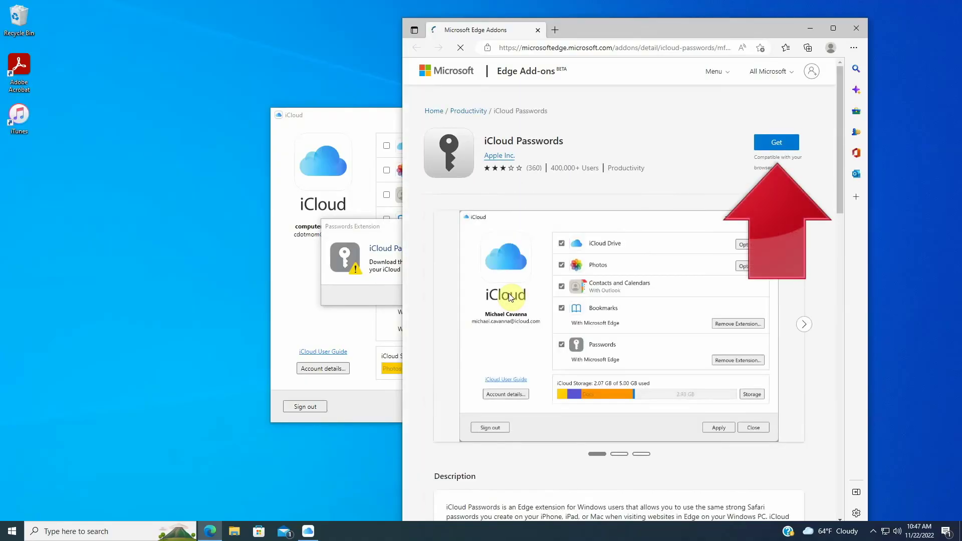
pyautogui.click(776, 144)
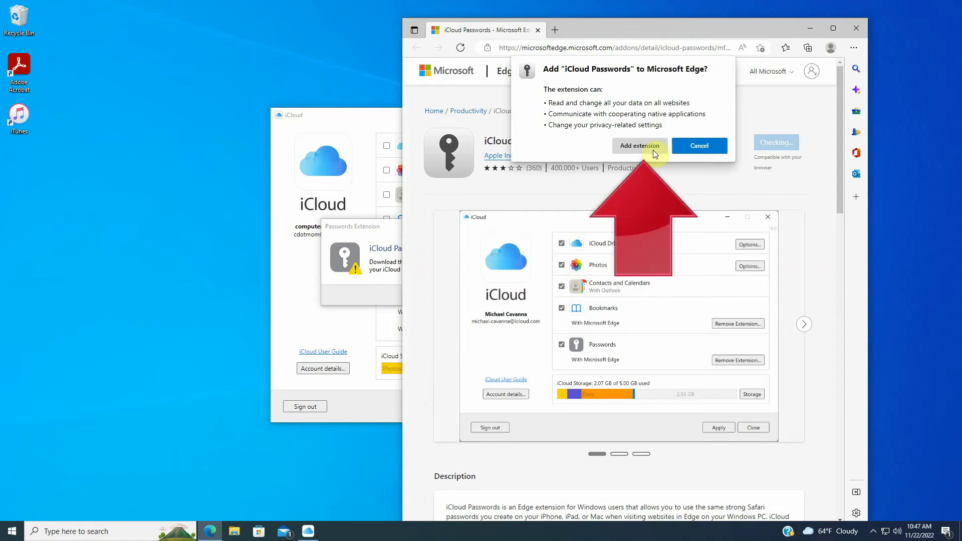
pyautogui.click(653, 150)
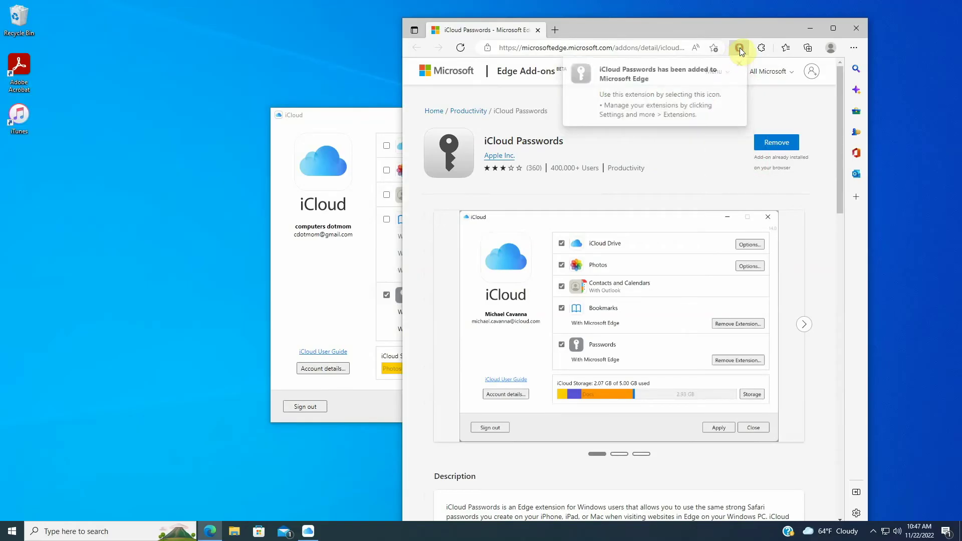
pyautogui.click(739, 47)
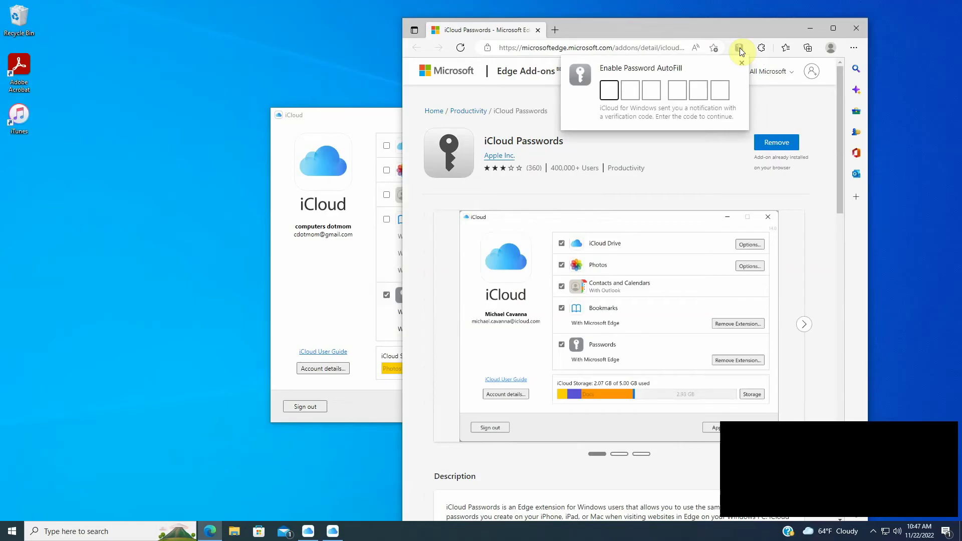
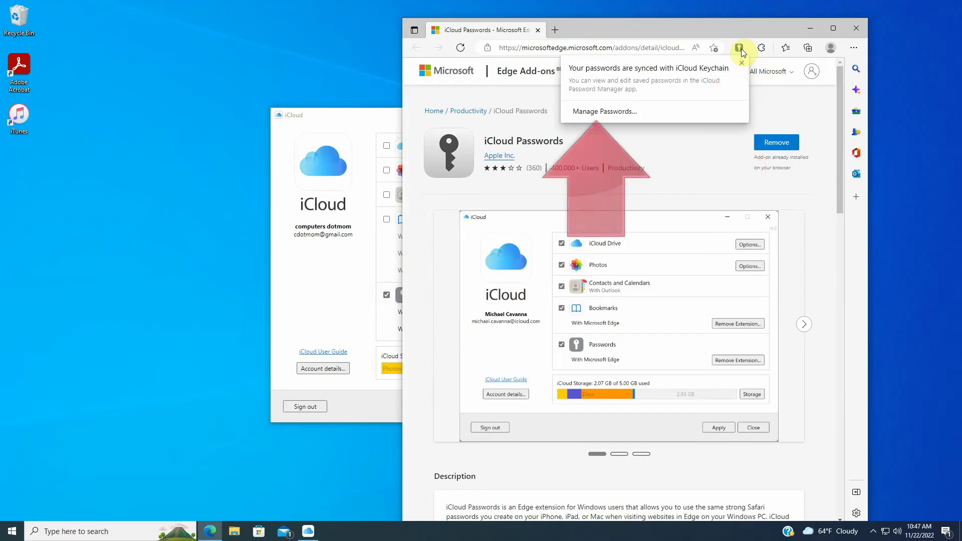
pyautogui.click(637, 107)
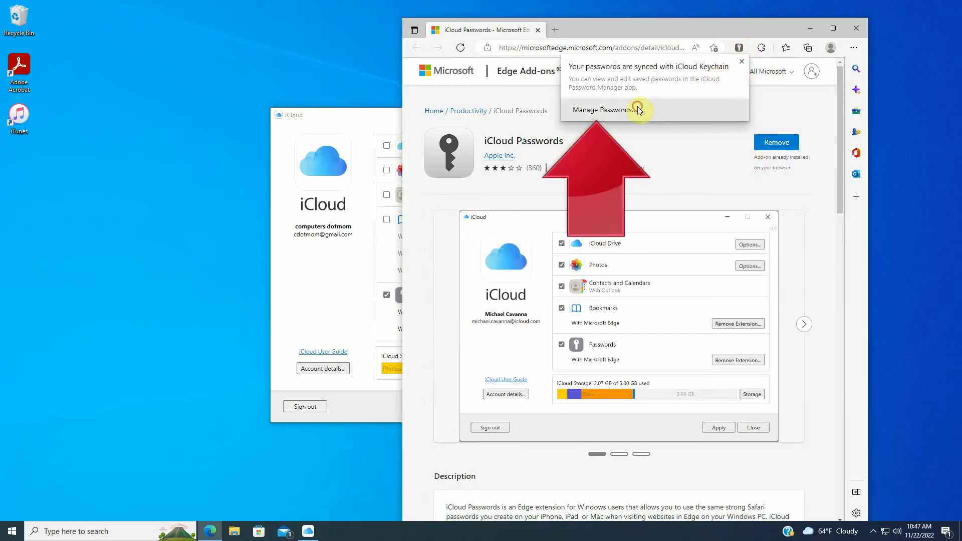
pyautogui.click(252, 263)
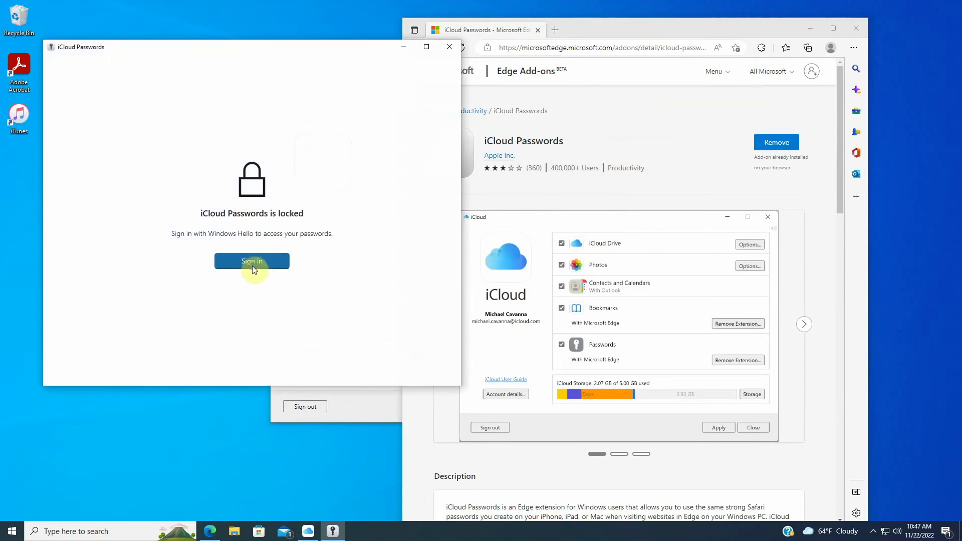
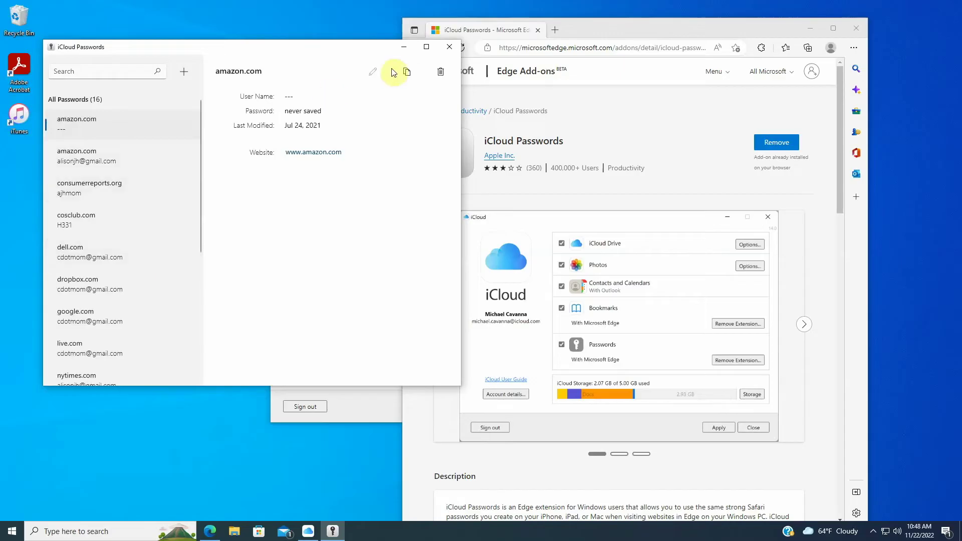
pyautogui.click(449, 47)
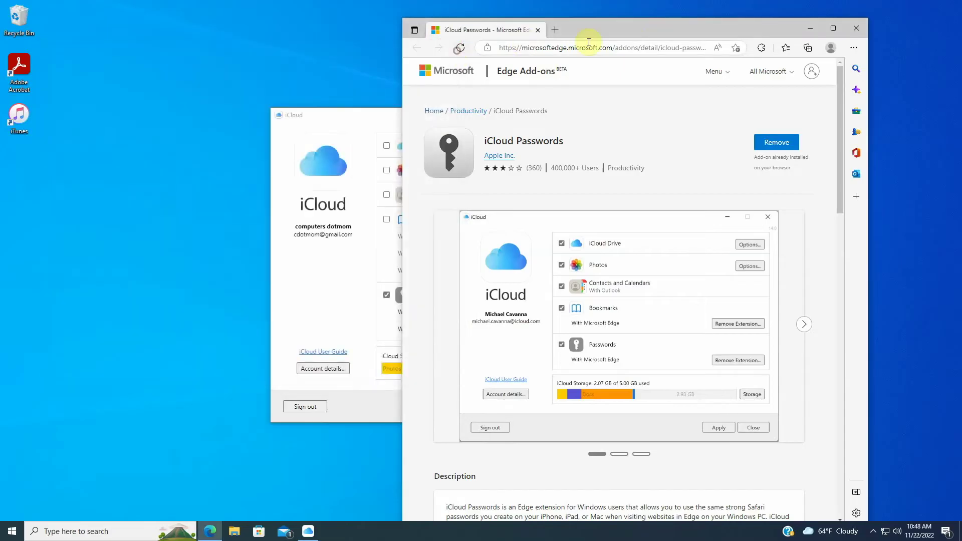
pyautogui.click(615, 47)
# Step: Sign in on dropbox.com with the saved iCloud login suggestion, then minimize Edge
pyautogui.write('dropbox.com')
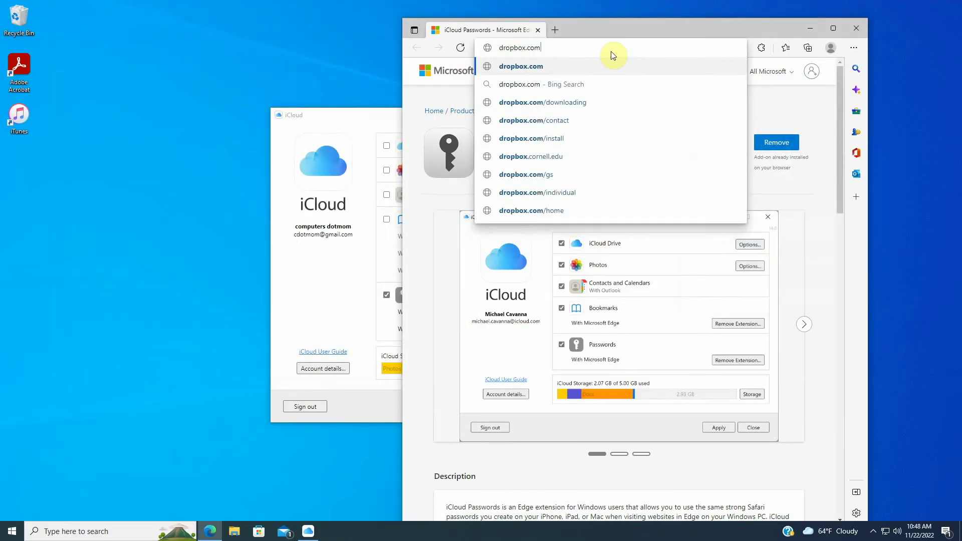
pyautogui.press('Return')
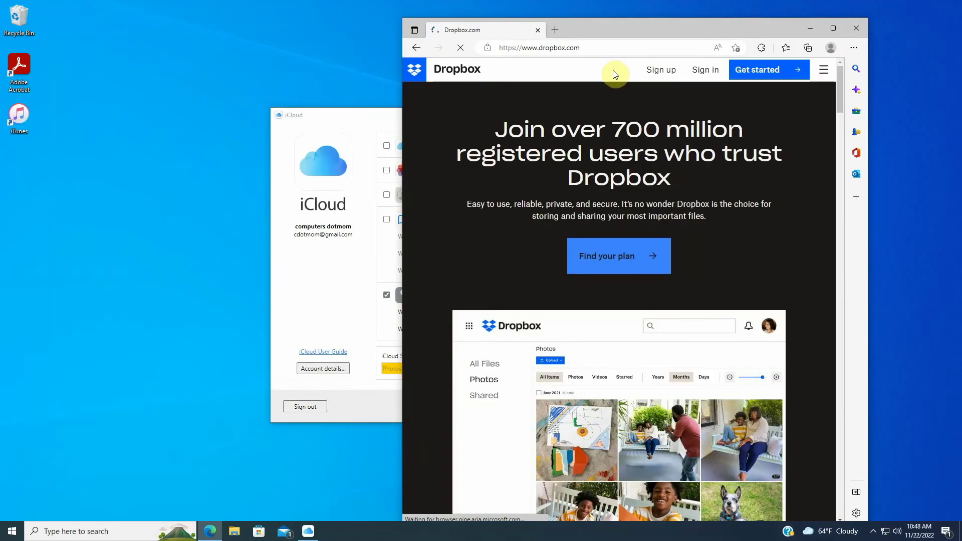
pyautogui.click(704, 70)
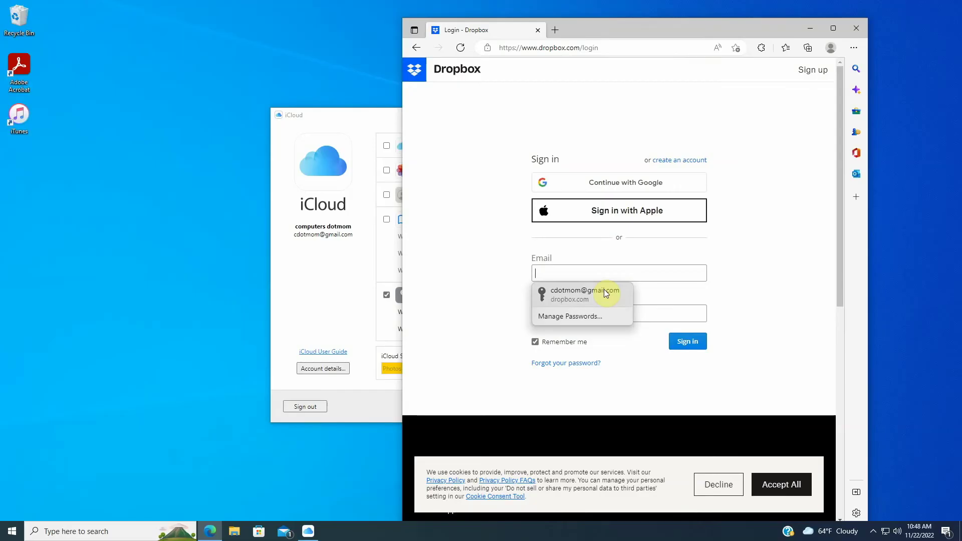
pyautogui.click(603, 290)
pyautogui.click(687, 341)
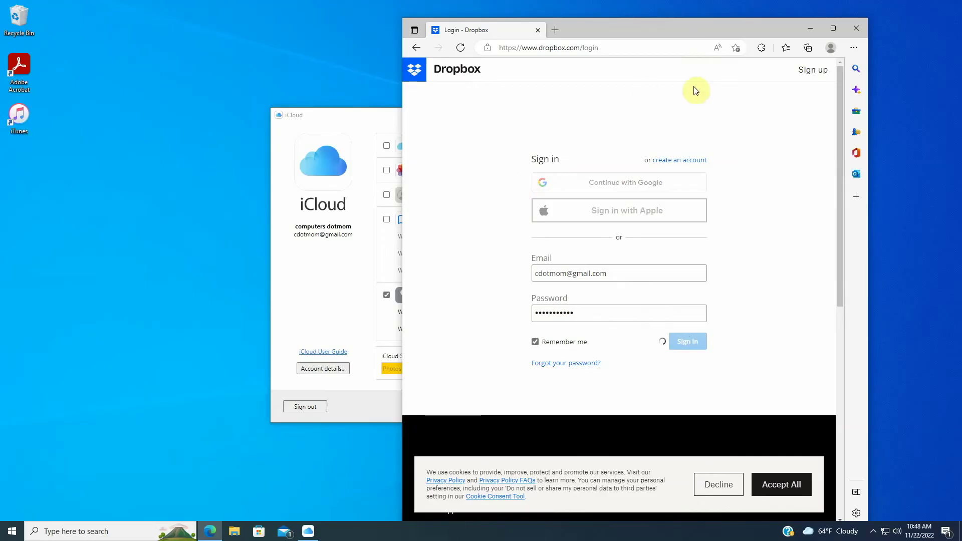
pyautogui.click(854, 28)
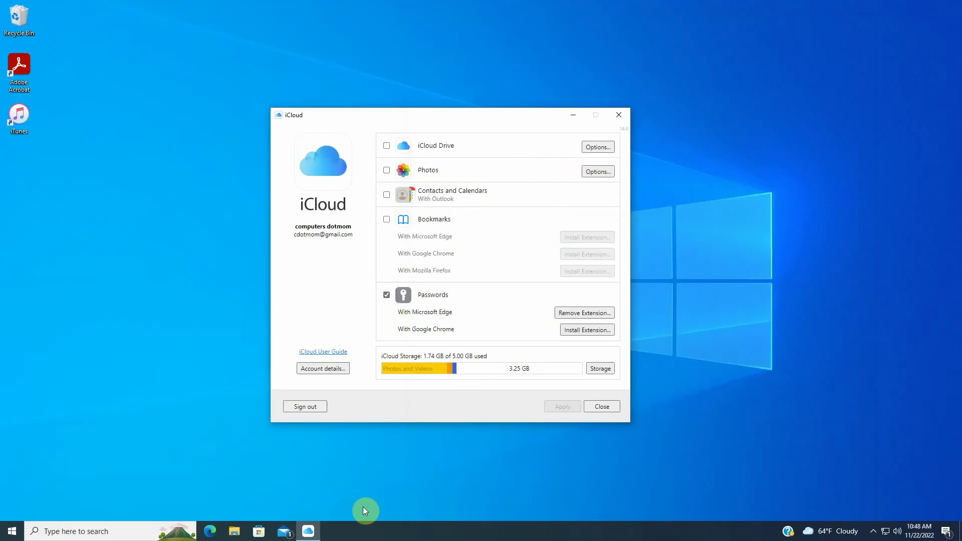
# Step: Launch Google Chrome from Windows Search
pyautogui.click(179, 518)
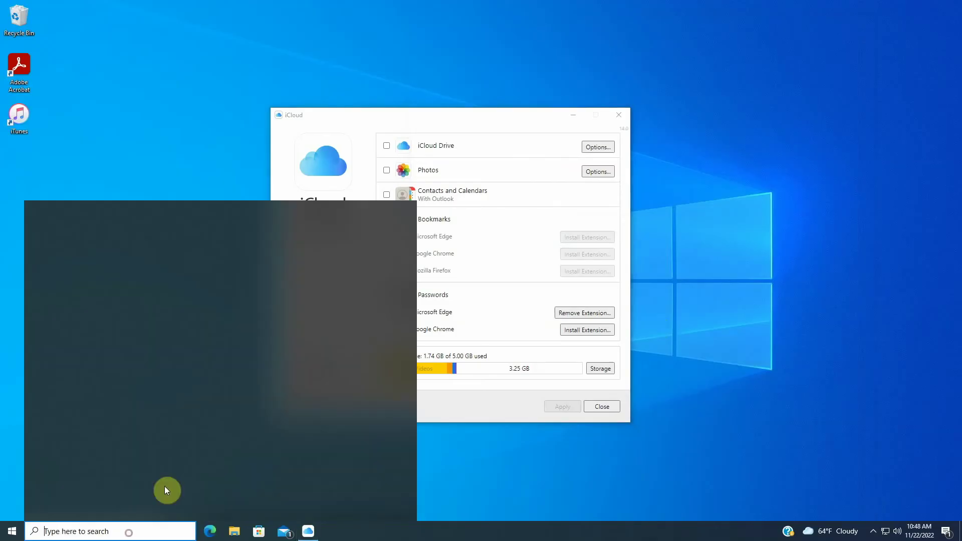
pyautogui.write('chrome')
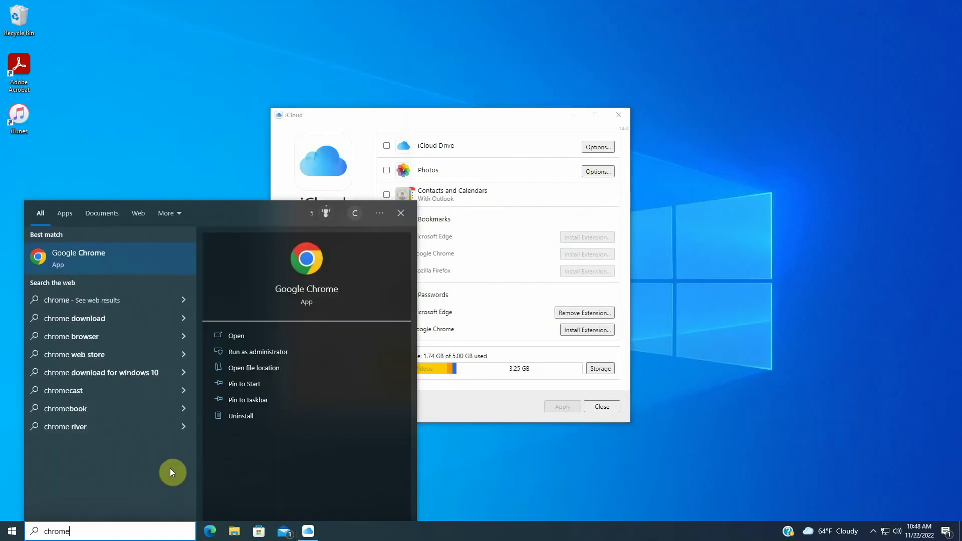
pyautogui.press('Return')
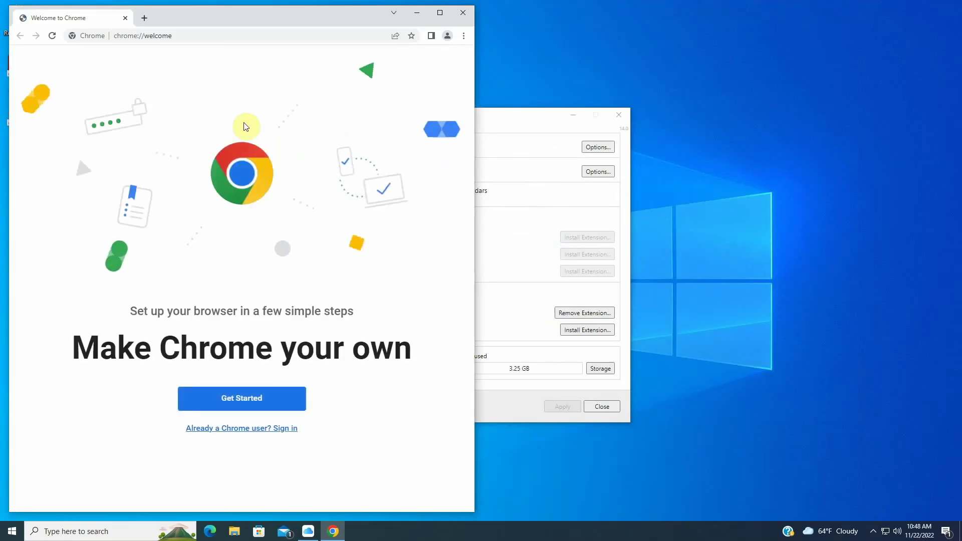
# Step: In iCloud for Windows, install the Chrome Passwords extension to open its Chrome Web Store page
pyautogui.click(553, 115)
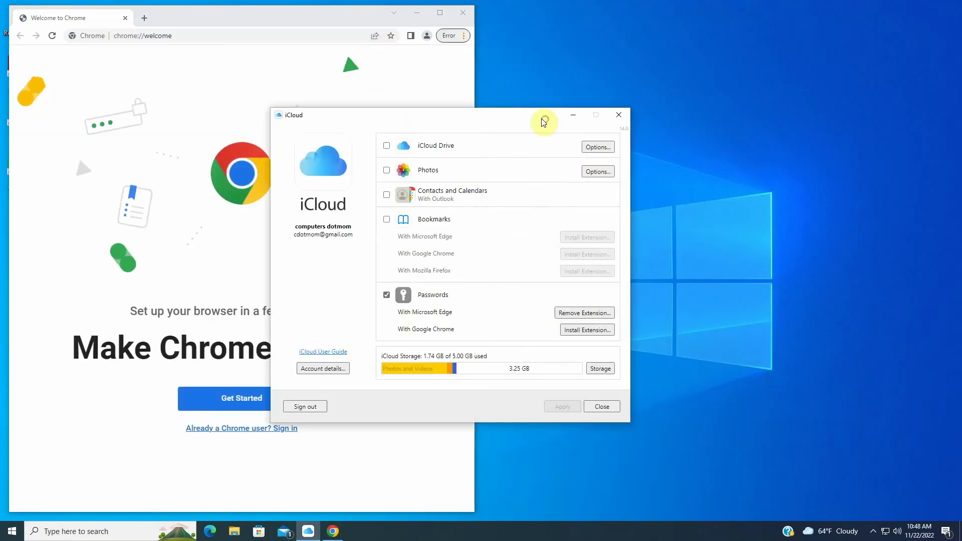
pyautogui.click(594, 330)
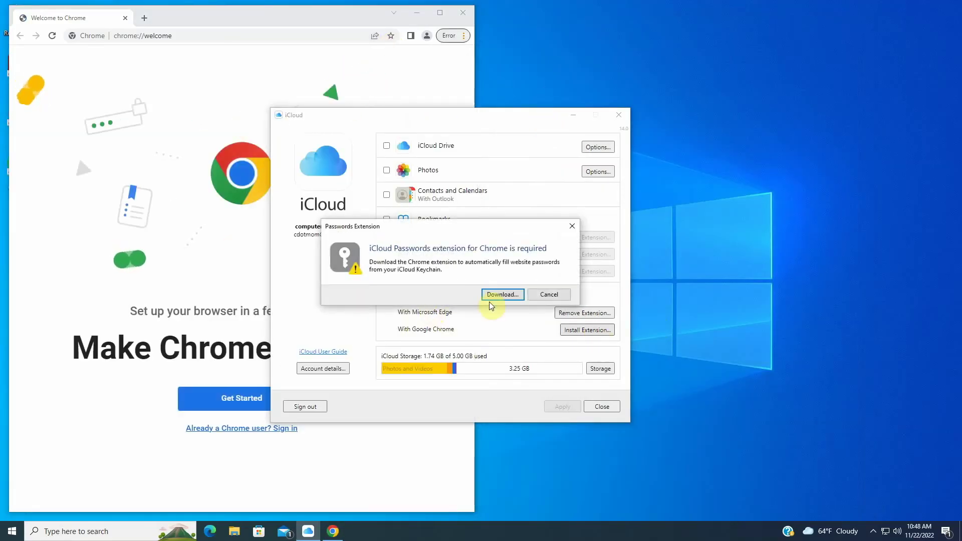
pyautogui.click(501, 294)
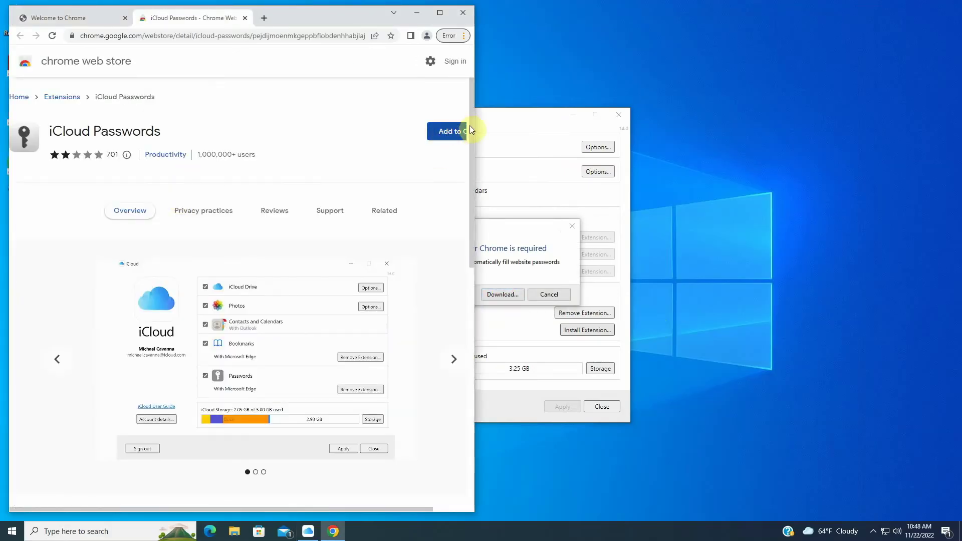
# Step: Widen the Chrome window and add iCloud Passwords to Chrome from its Web Store page
pyautogui.moveTo(474, 126); pyautogui.dragTo(570, 127)
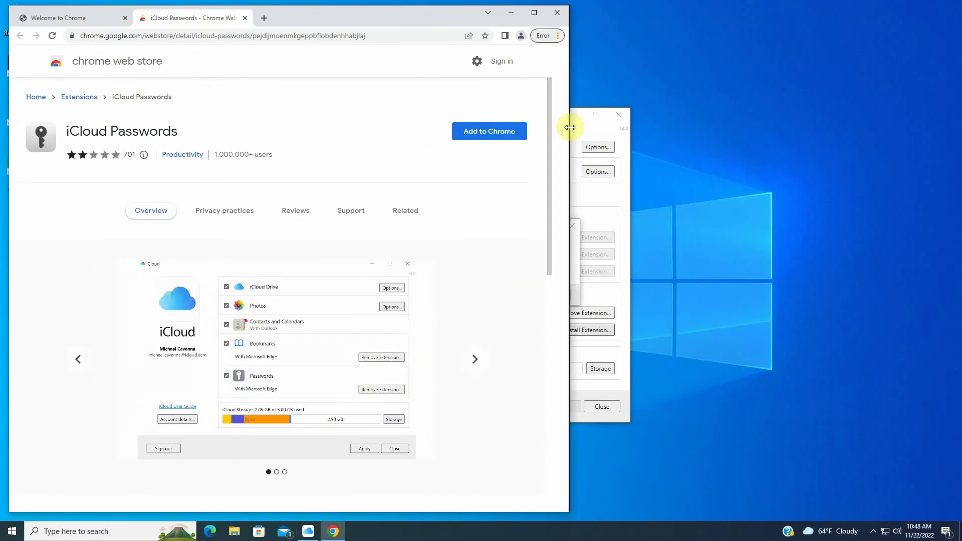
pyautogui.click(525, 132)
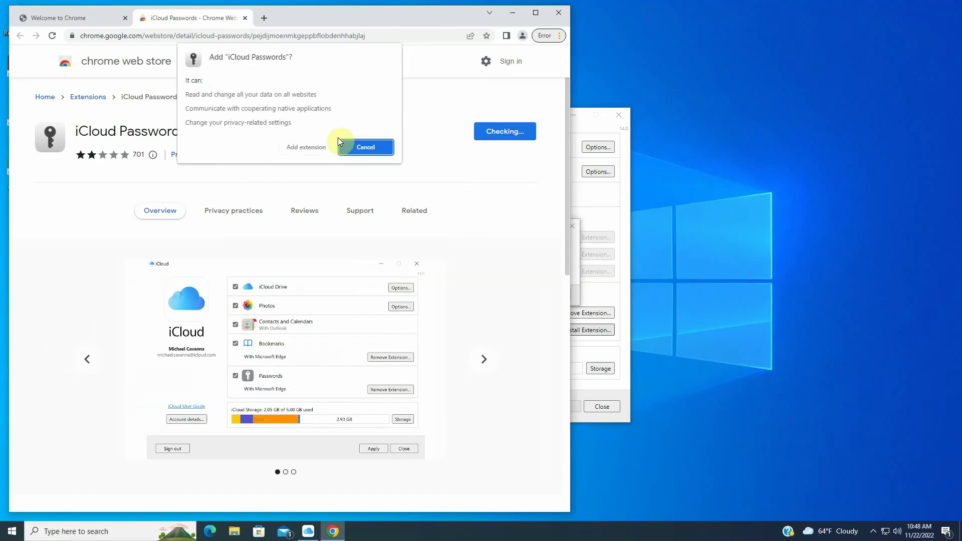
pyautogui.click(306, 149)
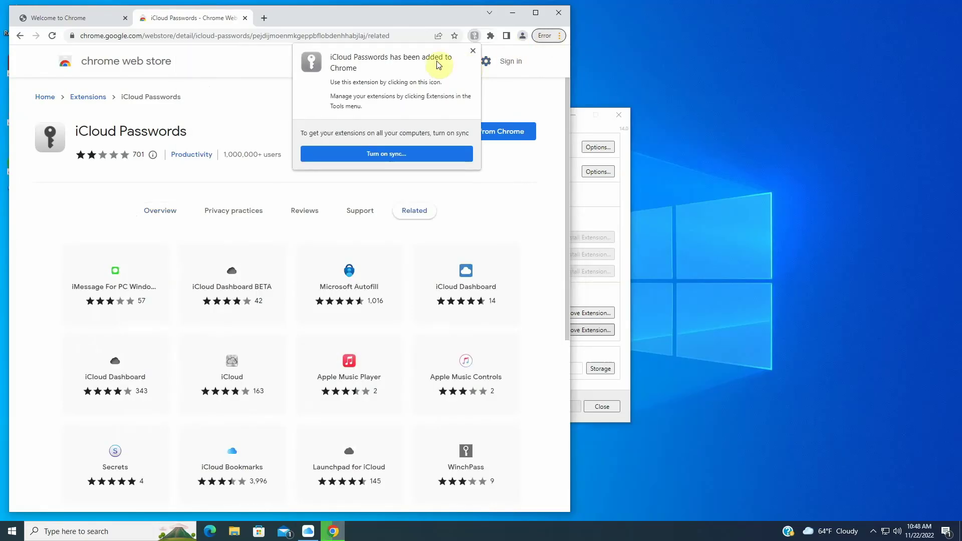
# Step: Turn on Chrome sync, verify iCloud Passwords with its code, and autofill the Google sign-in email
pyautogui.click(402, 153)
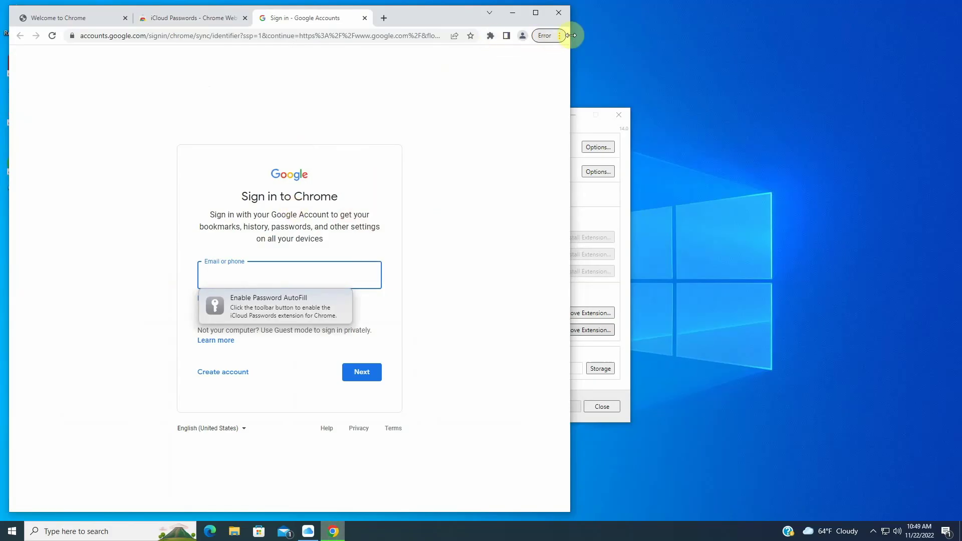
pyautogui.moveTo(570, 32); pyautogui.dragTo(712, 34)
pyautogui.click(634, 36)
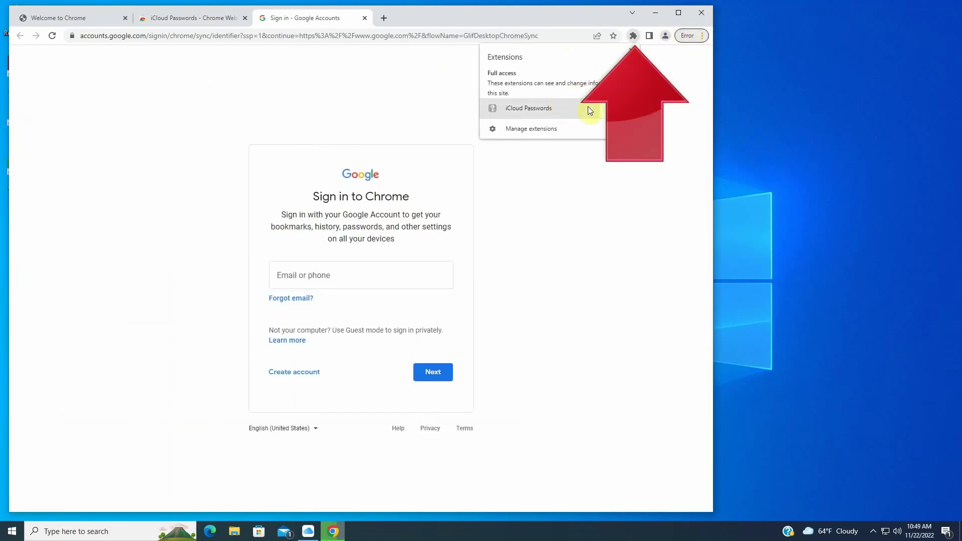
pyautogui.click(510, 108)
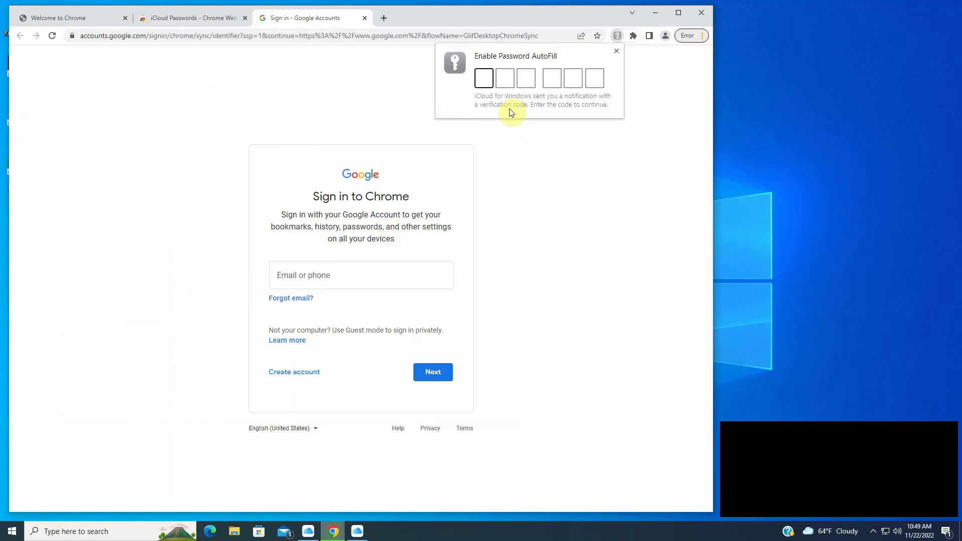
pyautogui.write('541')
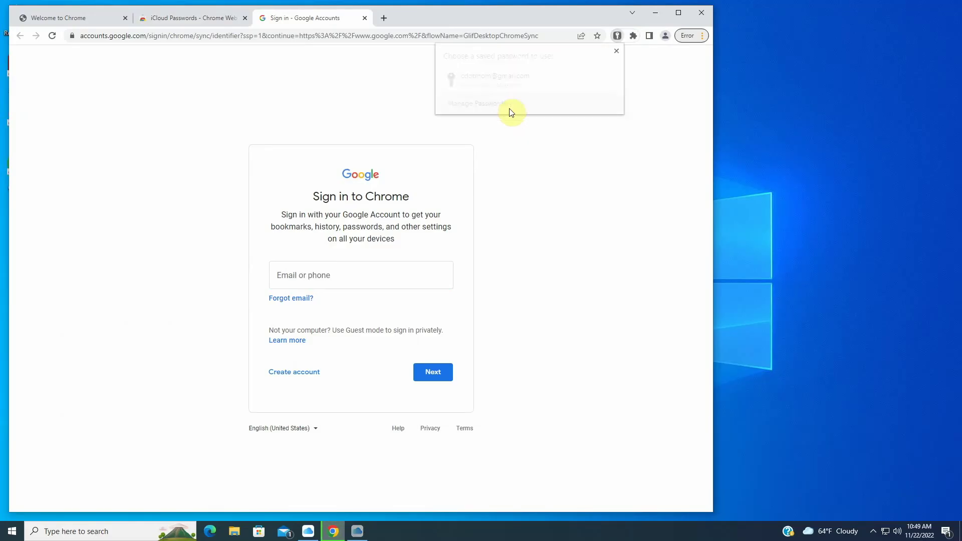
pyautogui.click(503, 81)
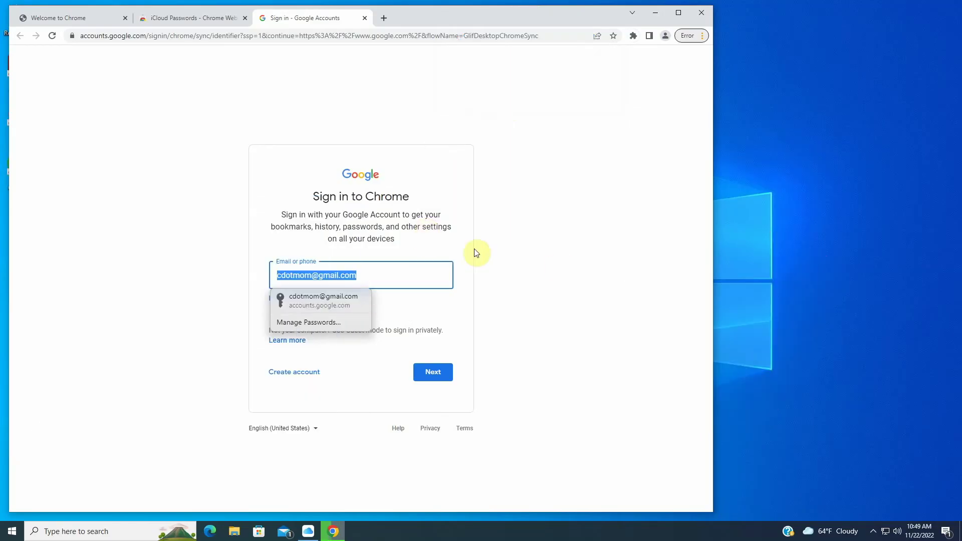
pyautogui.click(536, 270)
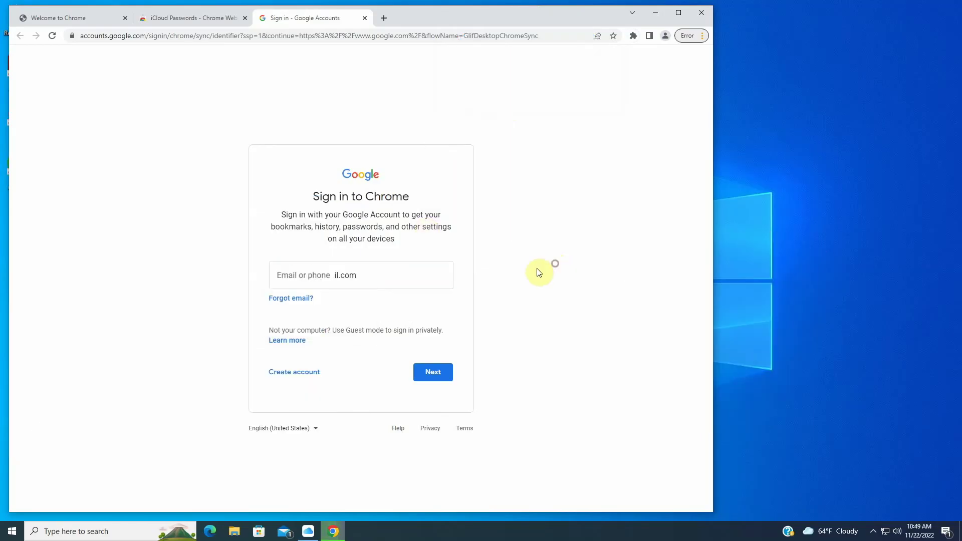